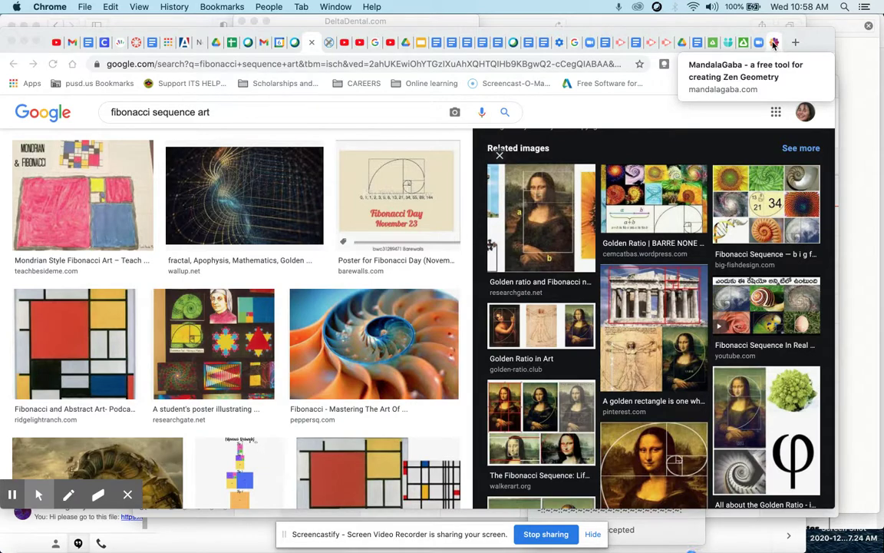
# Open the bigfishdesign 'Fibonacci Sequence' collage in the Google Images preview
pyautogui.click(763, 181)
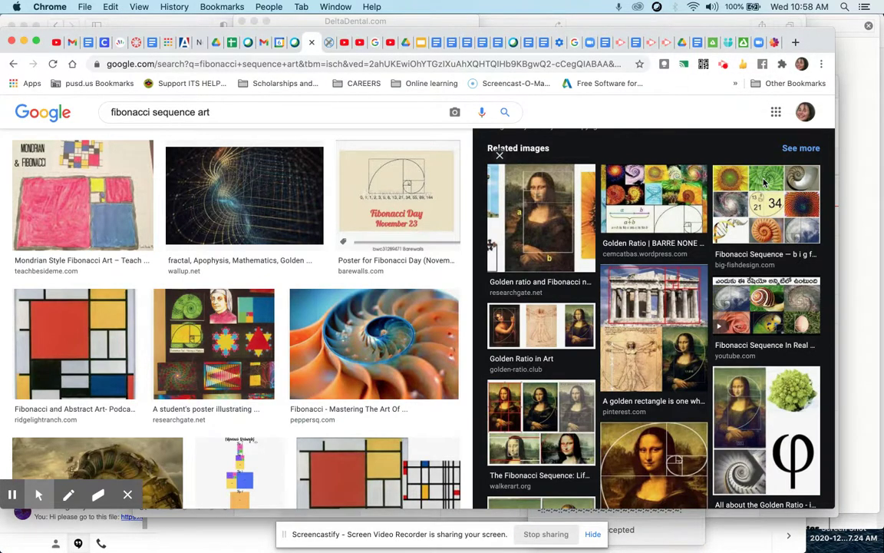
pyautogui.click(764, 182)
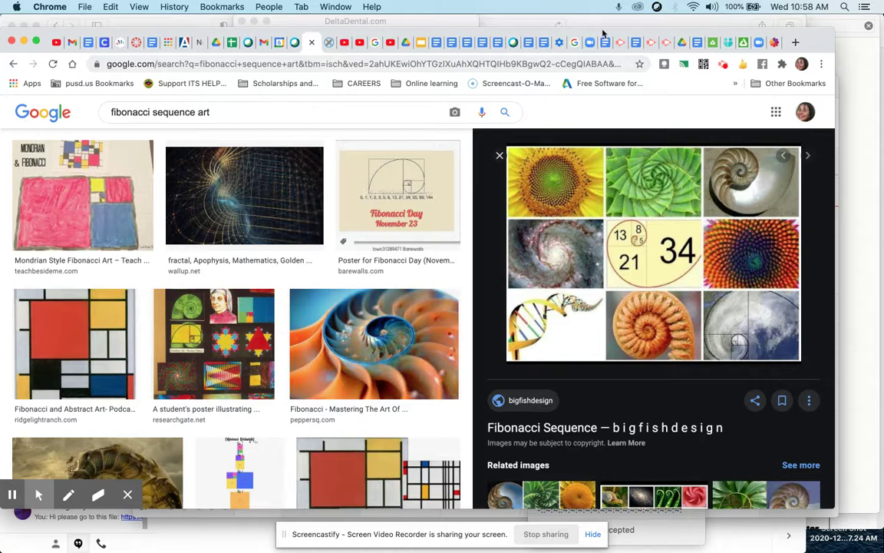
# Reload MandalaGaba at mandalagaba.com without the '#sBg8tn' session code to get a blank canvas
pyautogui.click(774, 40)
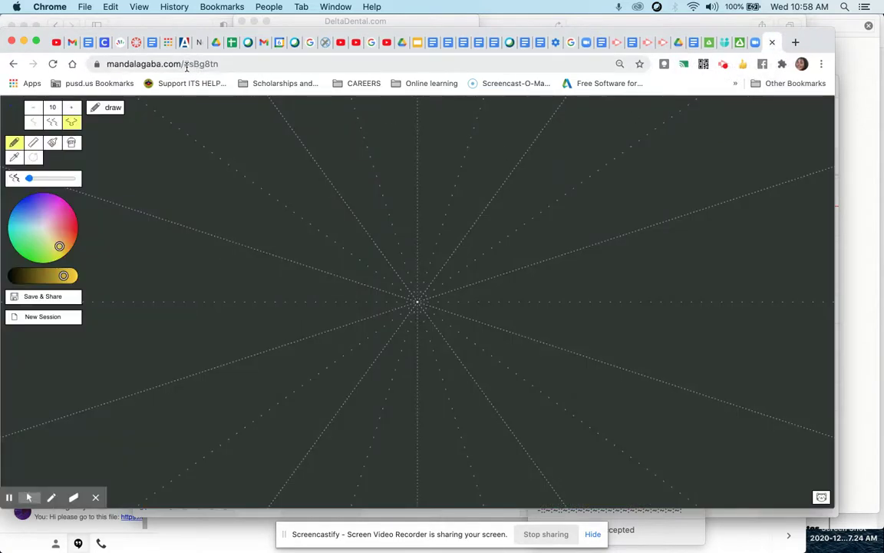
pyautogui.moveTo(185, 65); pyautogui.dragTo(230, 67)
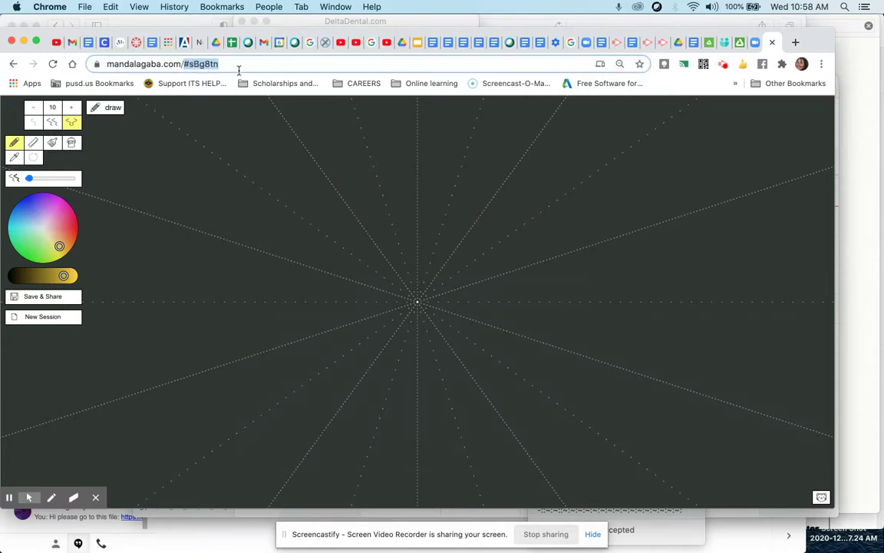
pyautogui.press('BackSpace')
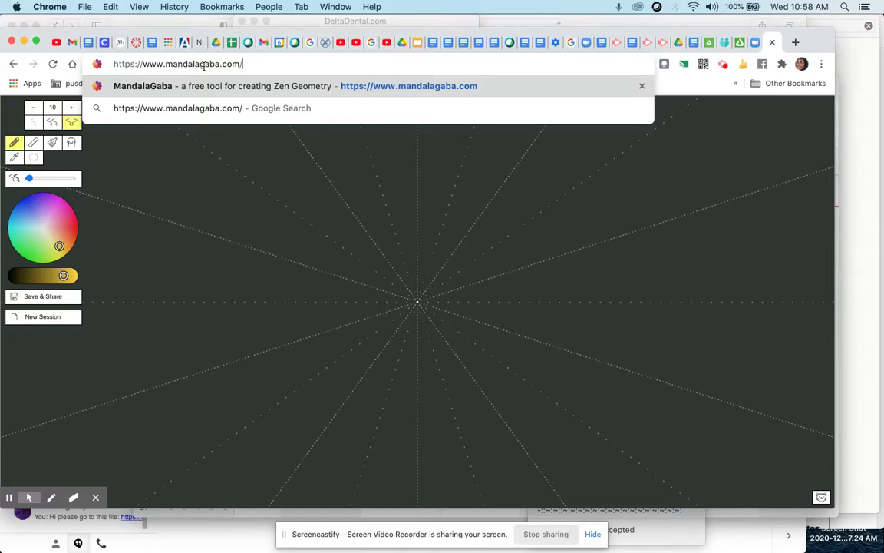
pyautogui.click(295, 81)
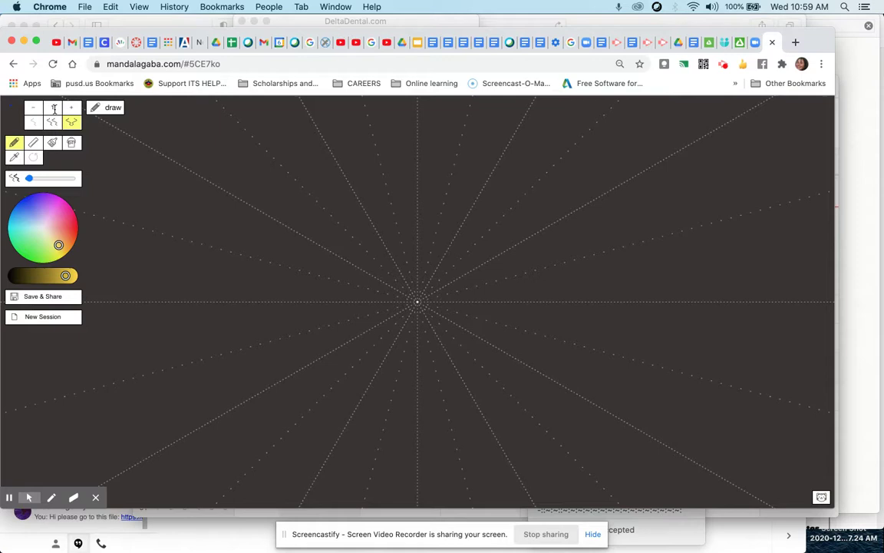
# Switch to mirrored radial symmetry and fill the canvas background near-black
pyautogui.click(71, 122)
pyautogui.moveTo(68, 231)
pyautogui.mouseDown()
pyautogui.moveTo(65, 207)
pyautogui.moveTo(32, 210)
pyautogui.mouseUp()
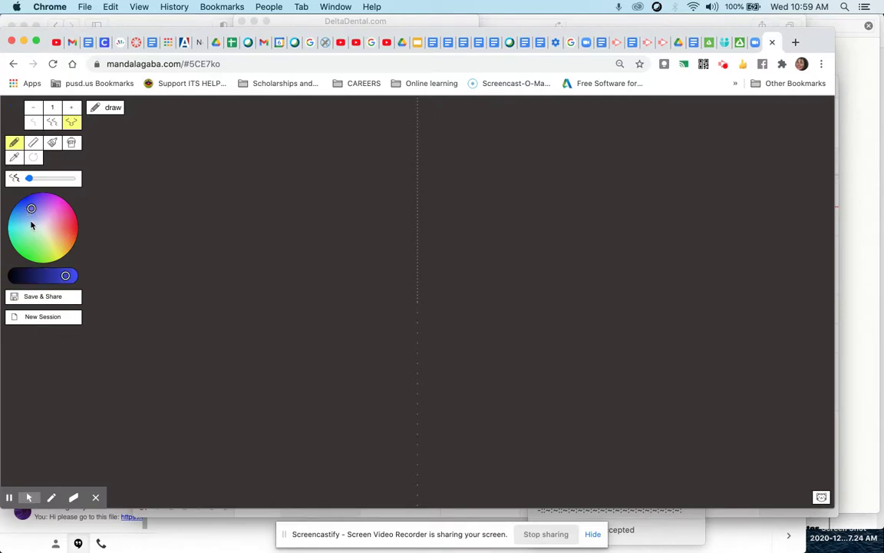
pyautogui.moveTo(66, 278)
pyautogui.mouseDown()
pyautogui.moveTo(35, 277)
pyautogui.moveTo(49, 278)
pyautogui.mouseUp()
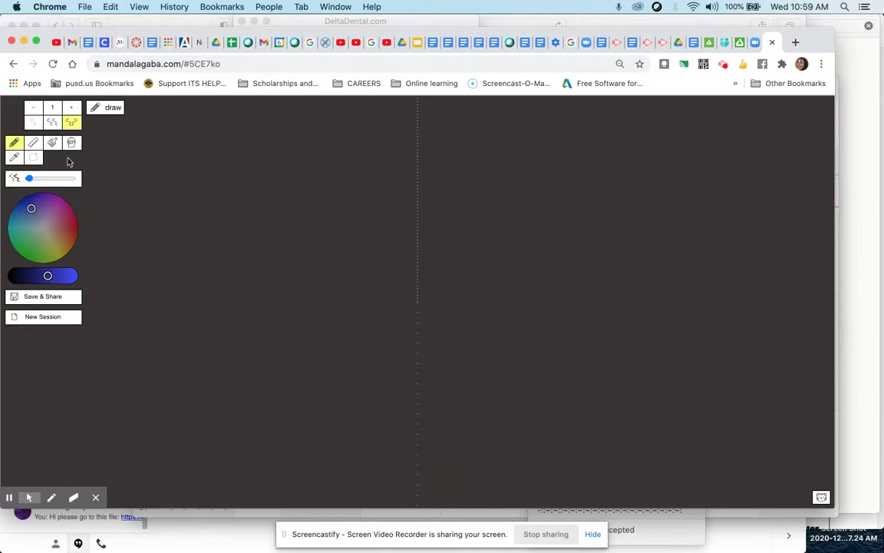
pyautogui.click(71, 144)
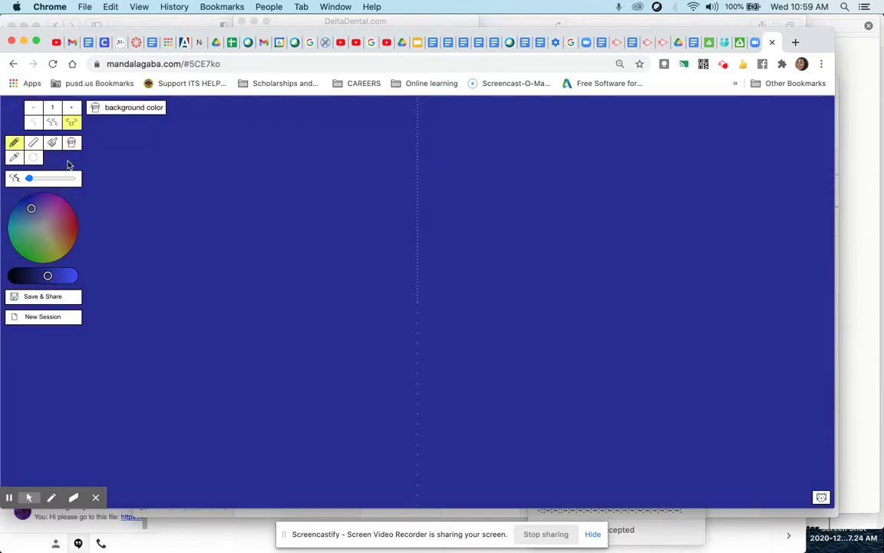
pyautogui.click(24, 276)
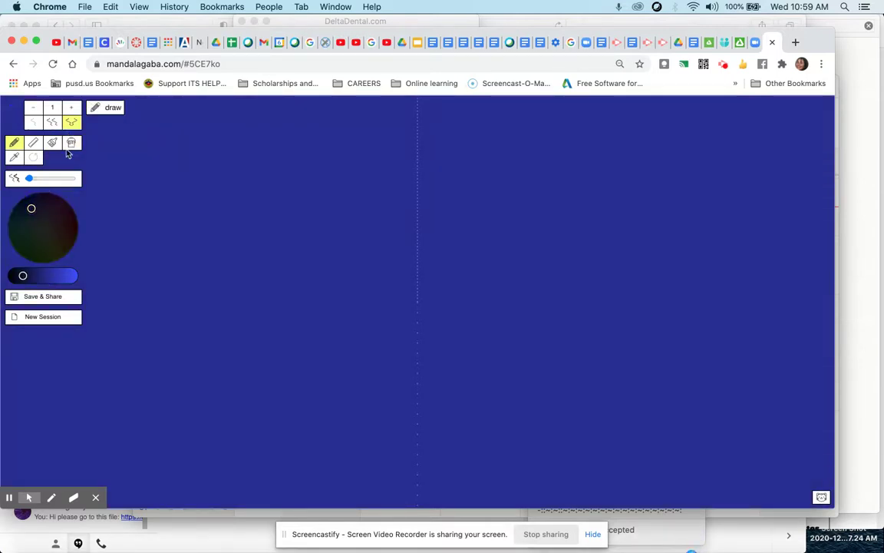
pyautogui.click(71, 145)
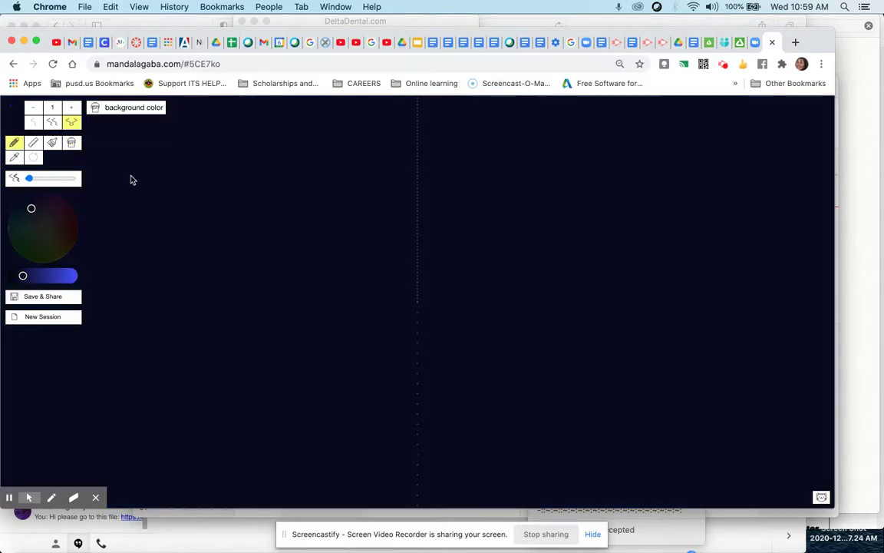
# Choose a bright green drawing colour from the colour wheel for freehand drawing
pyautogui.moveTo(24, 276); pyautogui.dragTo(93, 281)
pyautogui.click(39, 228)
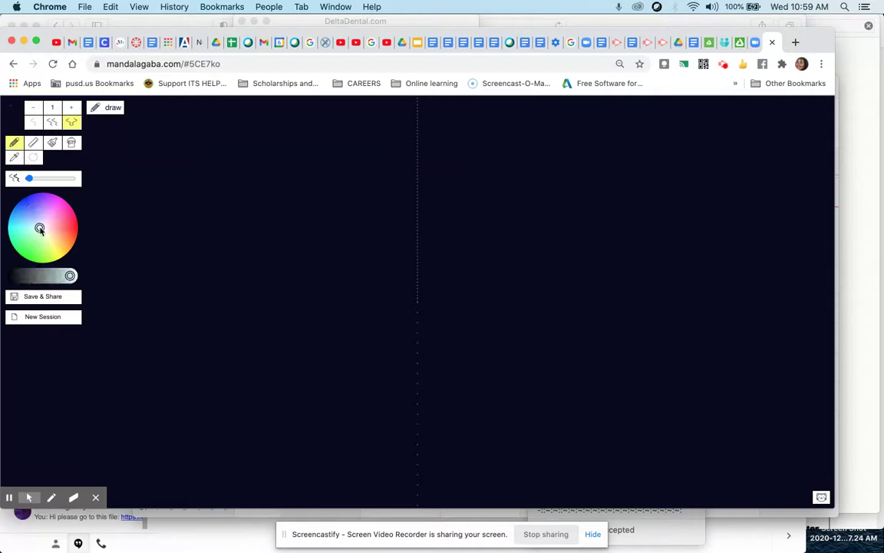
pyautogui.moveTo(39, 228)
pyautogui.mouseDown()
pyautogui.moveTo(36, 201)
pyautogui.moveTo(33, 246)
pyautogui.mouseUp()
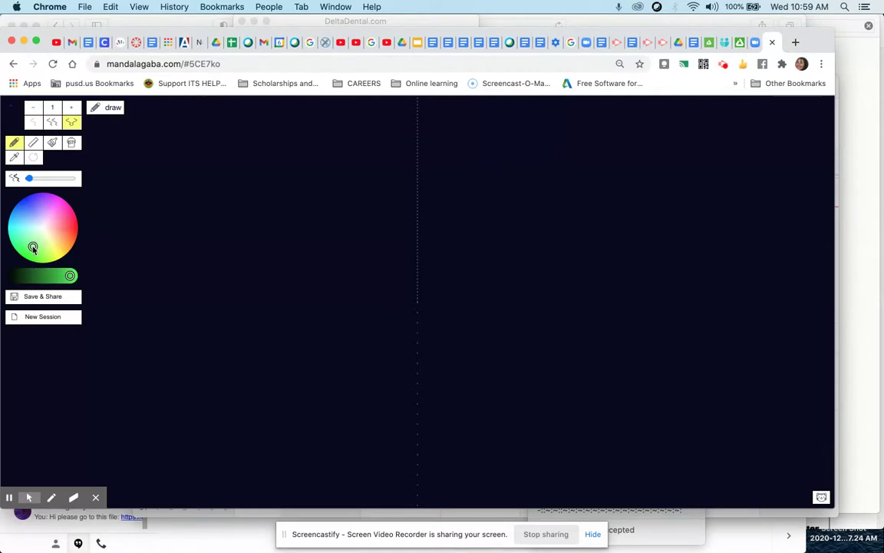
pyautogui.click(15, 146)
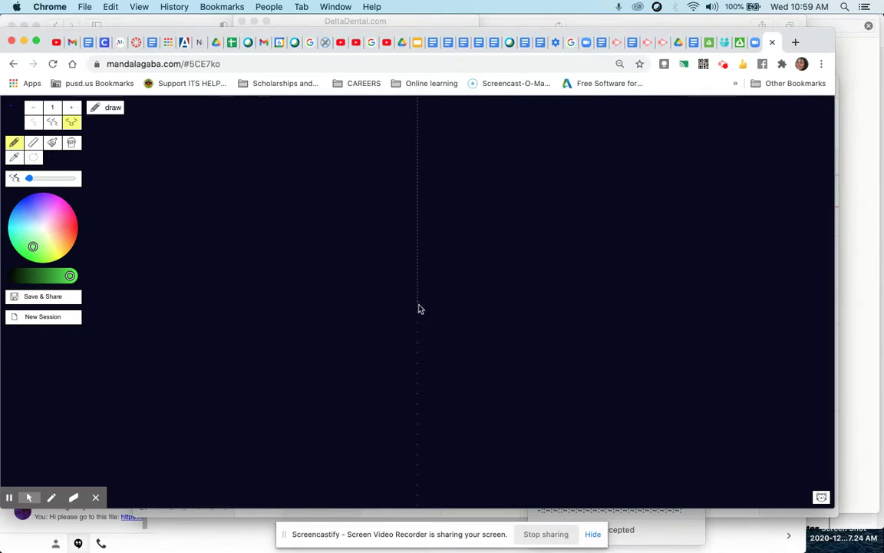
# Draw a mirrored green petal from the centre, then raise symmetry to 2 axes
pyautogui.moveTo(418, 306)
pyautogui.mouseDown()
pyautogui.moveTo(474, 280)
pyautogui.moveTo(478, 294)
pyautogui.moveTo(422, 308)
pyautogui.mouseUp()
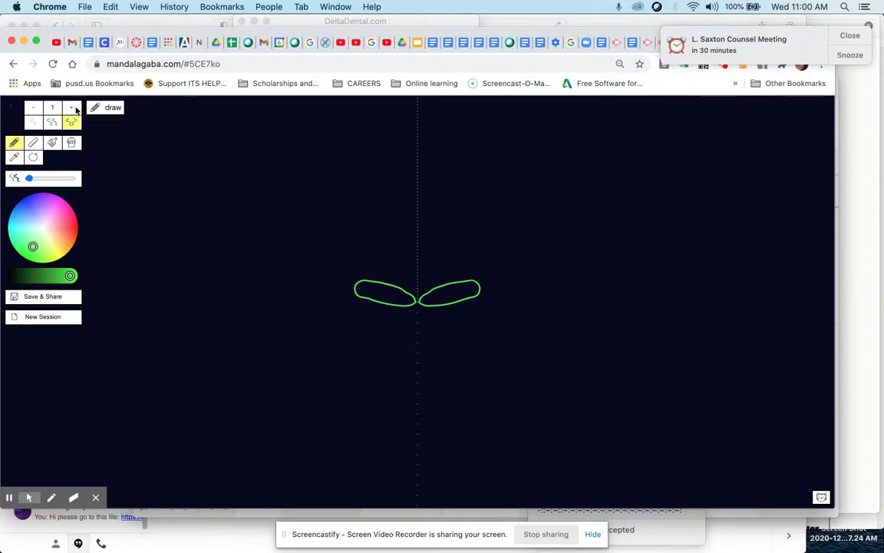
pyautogui.click(72, 109)
# Draw a vertical petal pair from the centre, undo it, and redraw it slimmer
pyautogui.moveTo(417, 305)
pyautogui.mouseDown()
pyautogui.moveTo(398, 254)
pyautogui.moveTo(427, 250)
pyautogui.mouseUp()
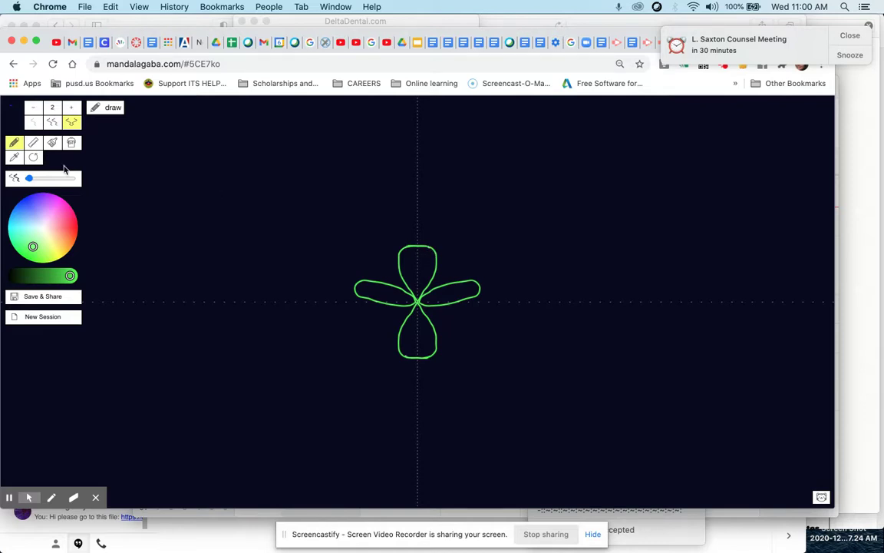
pyautogui.click(33, 156)
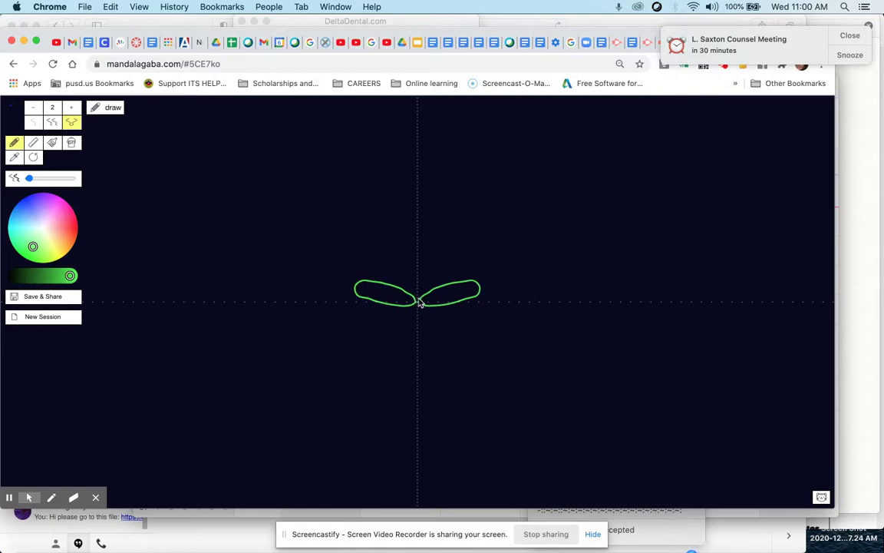
pyautogui.moveTo(417, 303)
pyautogui.mouseDown()
pyautogui.moveTo(407, 259)
pyautogui.moveTo(421, 255)
pyautogui.mouseUp()
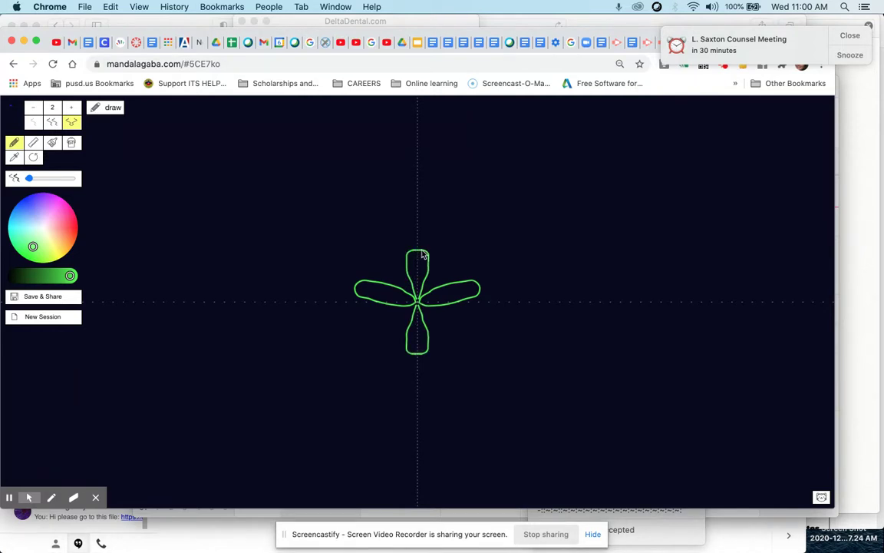
# Draw leaf petals at 3 axes, then more radiating petals at 5 axes
pyautogui.click(72, 108)
pyautogui.moveTo(370, 282)
pyautogui.mouseDown()
pyautogui.moveTo(337, 256)
pyautogui.moveTo(361, 258)
pyautogui.moveTo(415, 303)
pyautogui.mouseUp()
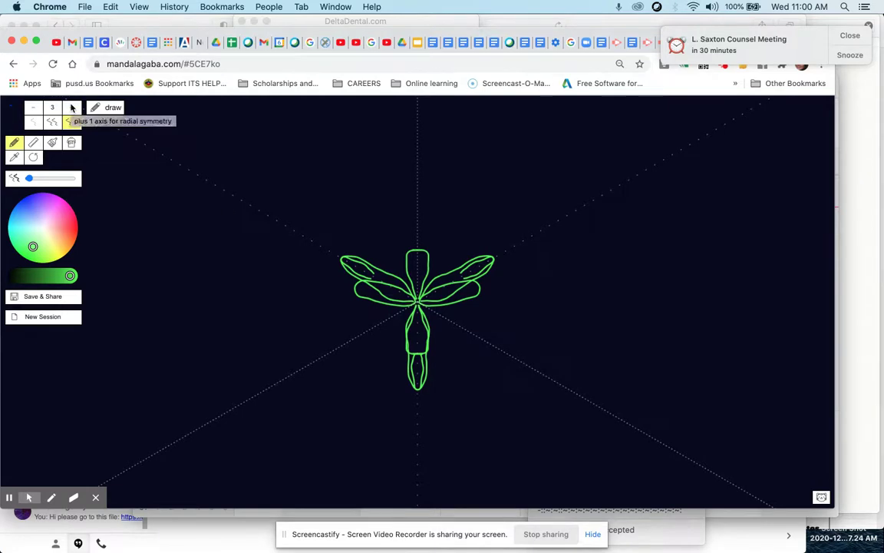
pyautogui.click(71, 108)
pyautogui.click(72, 108)
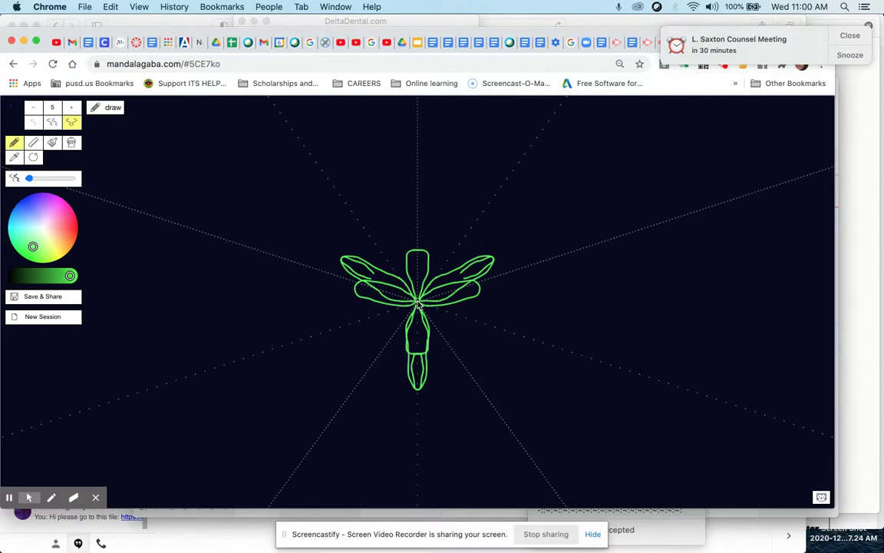
pyautogui.moveTo(418, 304)
pyautogui.mouseDown()
pyautogui.moveTo(341, 244)
pyautogui.moveTo(374, 255)
pyautogui.moveTo(378, 246)
pyautogui.mouseUp()
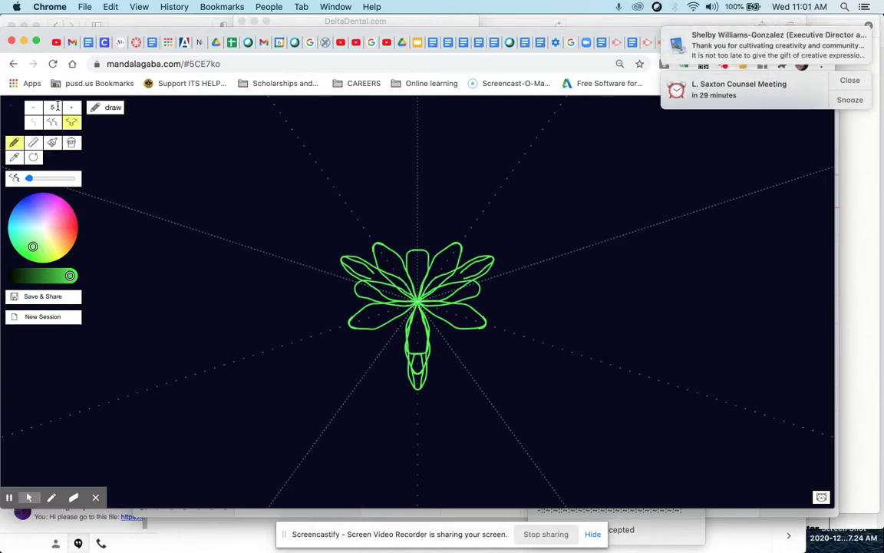
# Add three symmetry axes and draw long green petals around the mandala
pyautogui.click(73, 108)
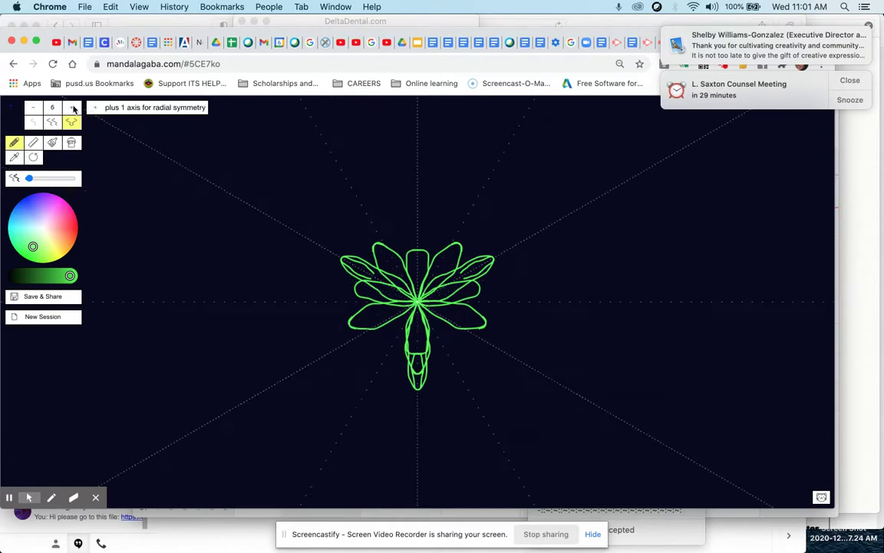
pyautogui.click(73, 108)
pyautogui.click(73, 108)
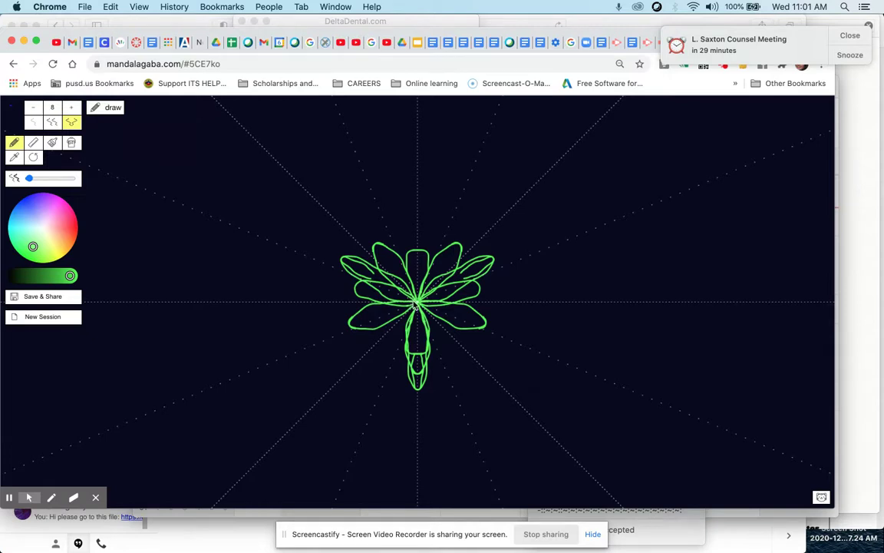
pyautogui.moveTo(416, 306)
pyautogui.mouseDown()
pyautogui.moveTo(338, 288)
pyautogui.moveTo(330, 267)
pyautogui.moveTo(349, 269)
pyautogui.mouseUp()
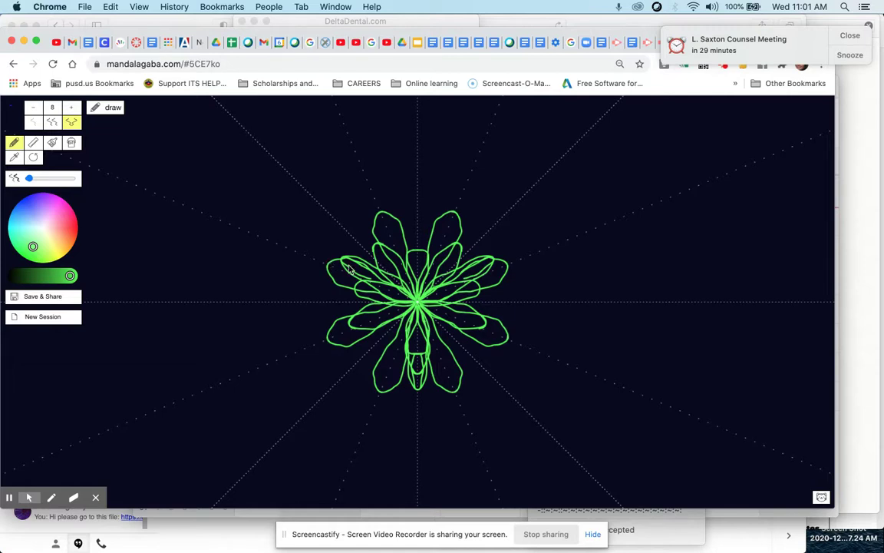
# Raise symmetry to 13 axes and draw green rays out from the centre
pyautogui.click(73, 109)
pyautogui.click(73, 109)
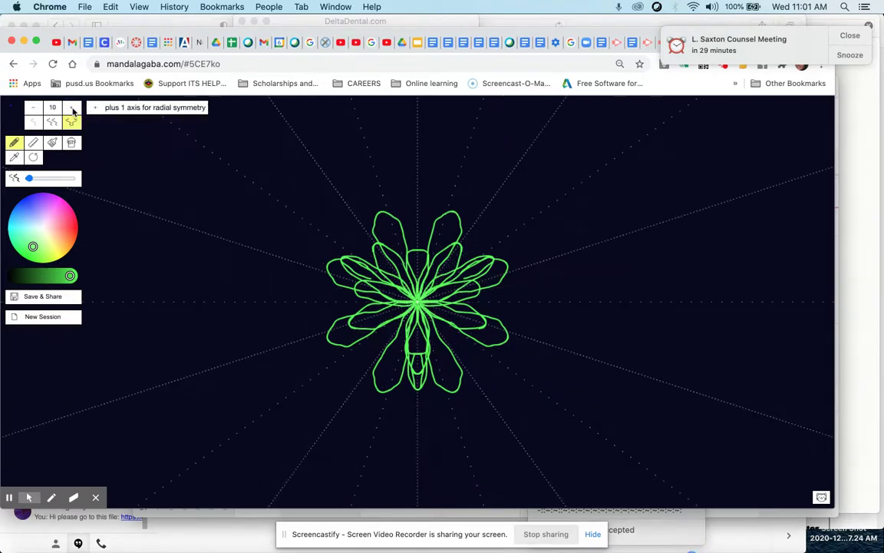
pyautogui.click(73, 109)
pyautogui.click(73, 109)
pyautogui.click(73, 108)
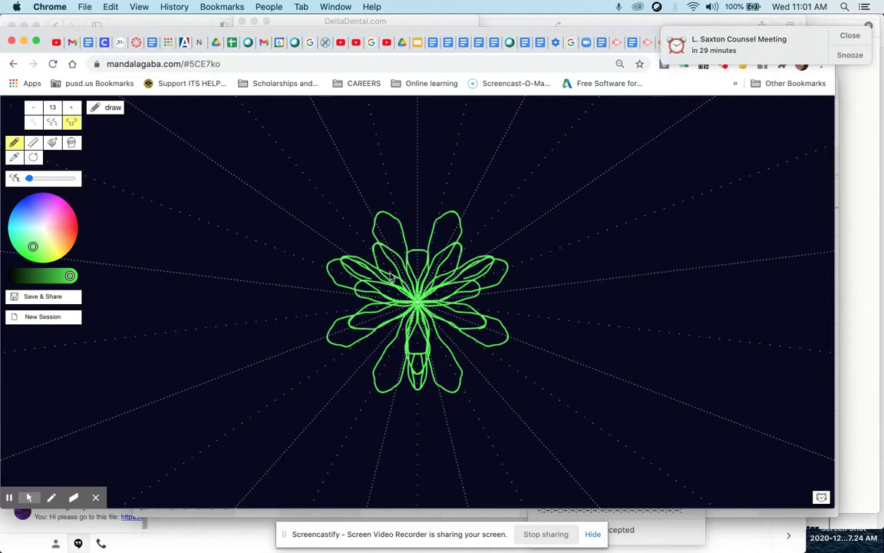
pyautogui.moveTo(415, 303)
pyautogui.mouseDown()
pyautogui.moveTo(338, 242)
pyautogui.moveTo(356, 253)
pyautogui.moveTo(345, 208)
pyautogui.moveTo(409, 249)
pyautogui.mouseUp()
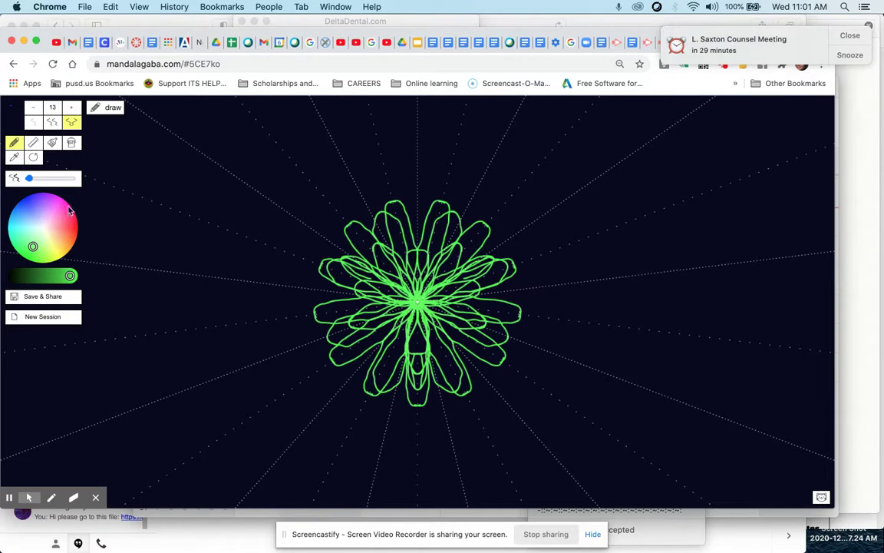
# Raise symmetry to 21 axes and draw wavy loops outward from the centre
pyautogui.click(71, 110)
pyautogui.click(71, 110)
pyautogui.click(71, 110)
pyautogui.click(70, 110)
pyautogui.click(70, 109)
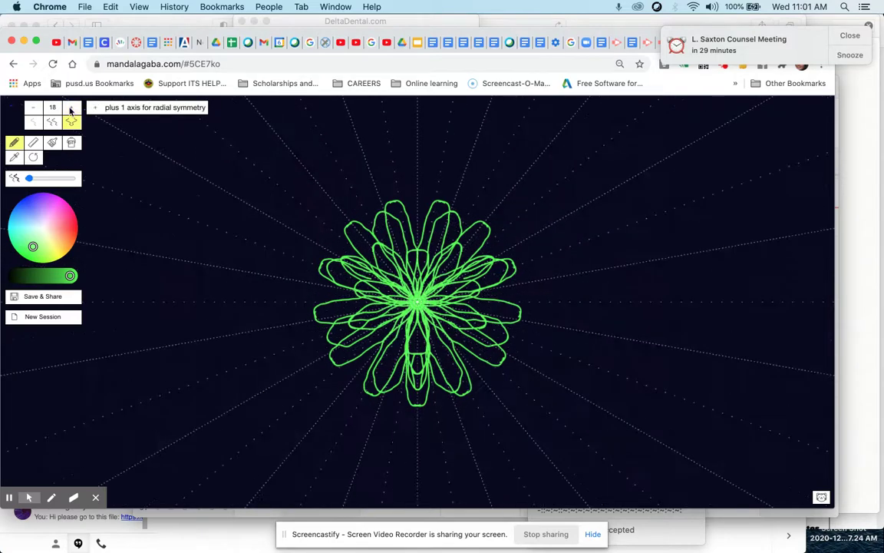
pyautogui.click(71, 110)
pyautogui.click(70, 109)
pyautogui.click(70, 110)
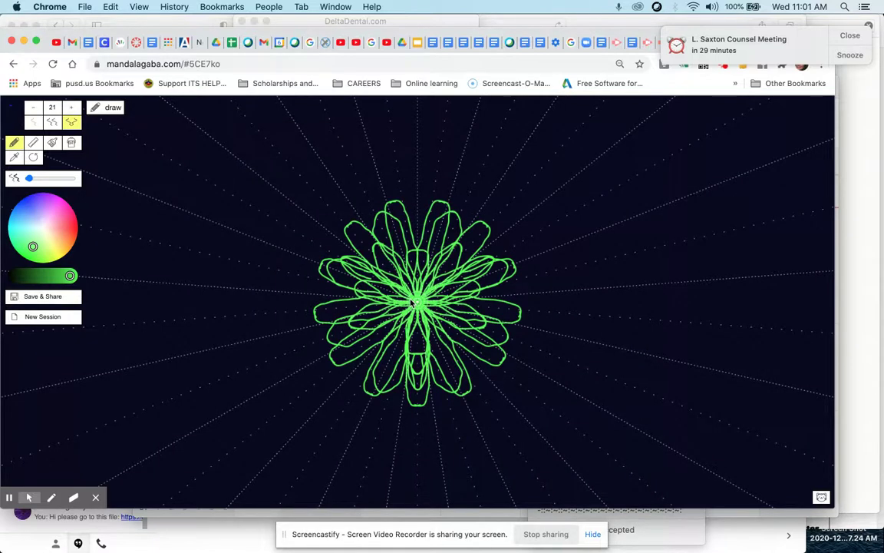
pyautogui.moveTo(407, 303)
pyautogui.mouseDown()
pyautogui.moveTo(295, 237)
pyautogui.moveTo(307, 251)
pyautogui.moveTo(307, 241)
pyautogui.mouseUp()
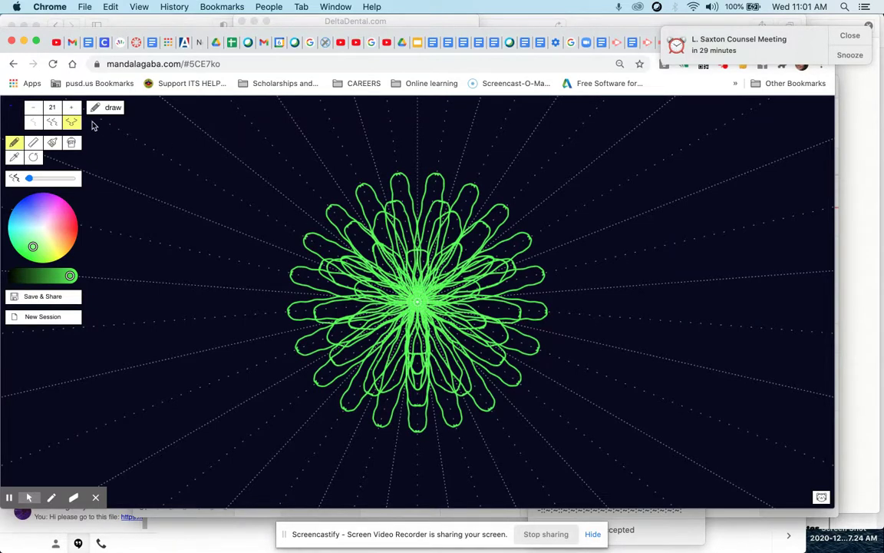
# At 34 axes, draw yellow-green teardrop loops encircling the mandala
pyautogui.click(71, 108)
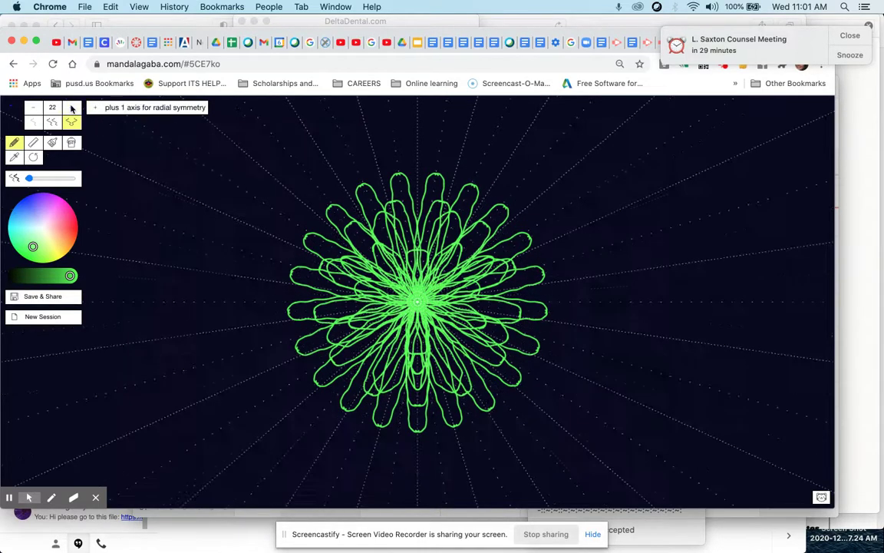
pyautogui.click(72, 109)
pyautogui.click(72, 108)
pyautogui.click(72, 108)
pyautogui.click(72, 108)
pyautogui.click(71, 108)
pyautogui.click(72, 109)
pyautogui.click(71, 109)
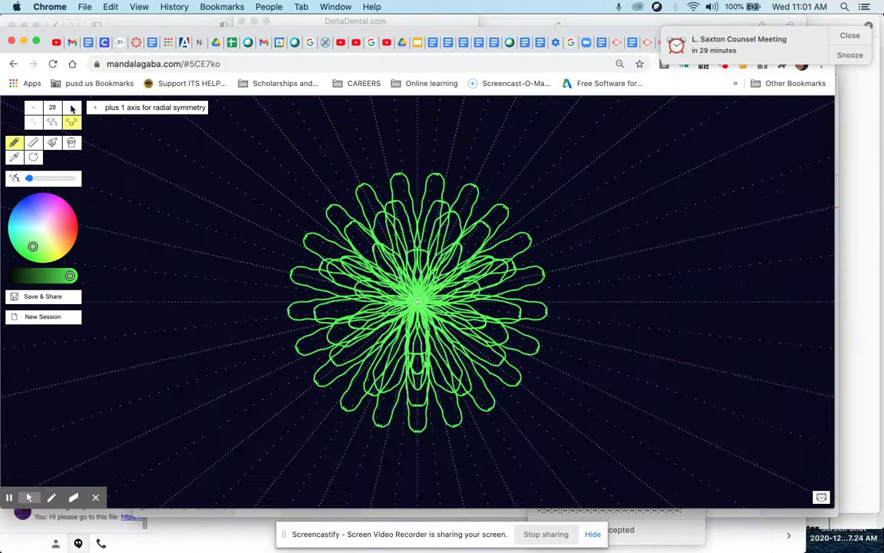
pyautogui.click(71, 108)
pyautogui.click(71, 108)
pyautogui.click(72, 108)
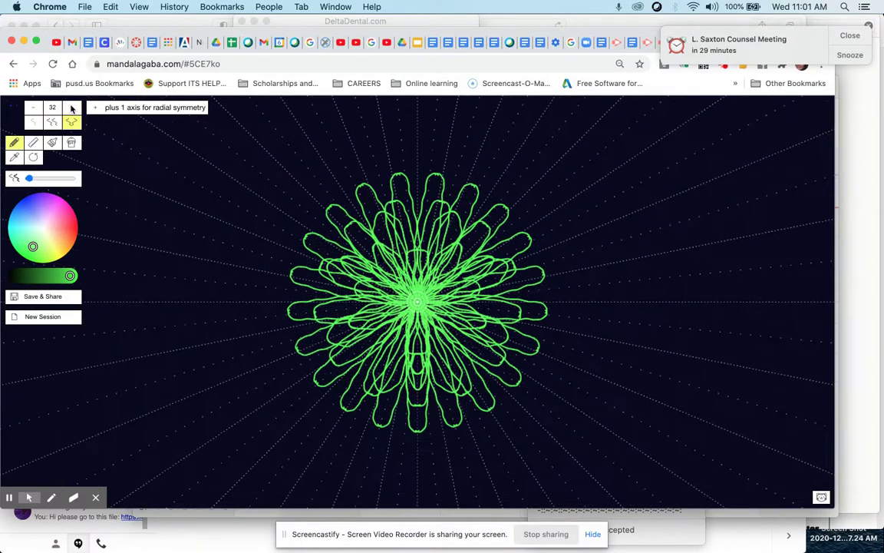
pyautogui.click(72, 109)
pyautogui.click(72, 108)
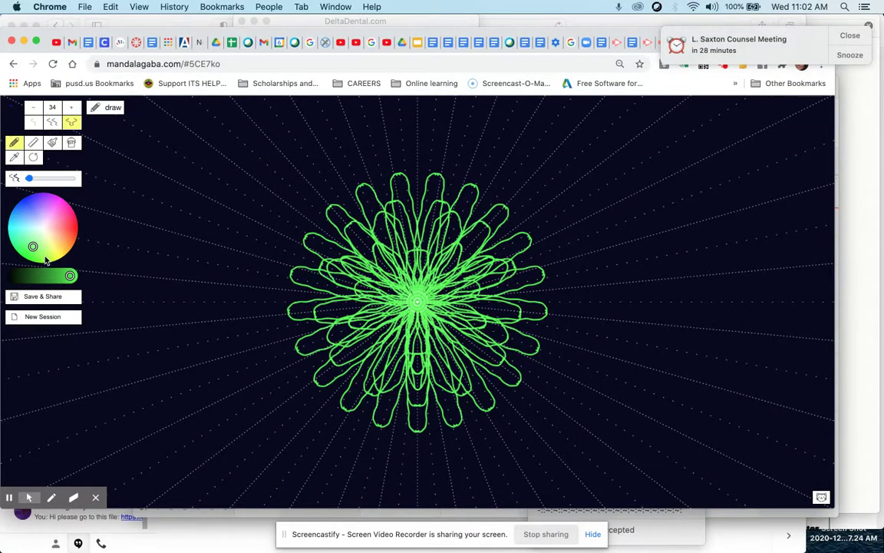
pyautogui.click(47, 258)
pyautogui.moveTo(355, 271)
pyautogui.mouseDown()
pyautogui.moveTo(289, 237)
pyautogui.moveTo(311, 262)
pyautogui.moveTo(259, 245)
pyautogui.mouseUp()
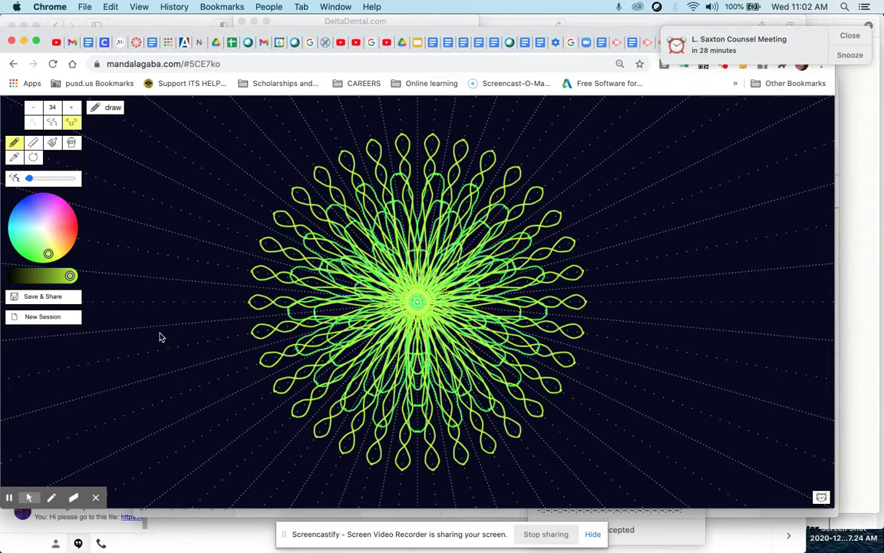
# Render the mandala as a PNG via Save & Share and copy the image
pyautogui.click(68, 303)
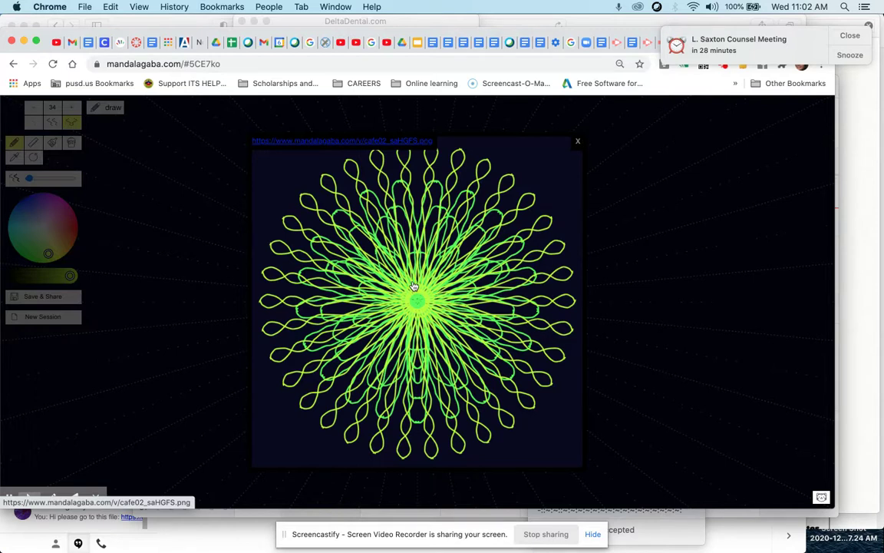
pyautogui.rightClick(413, 283)
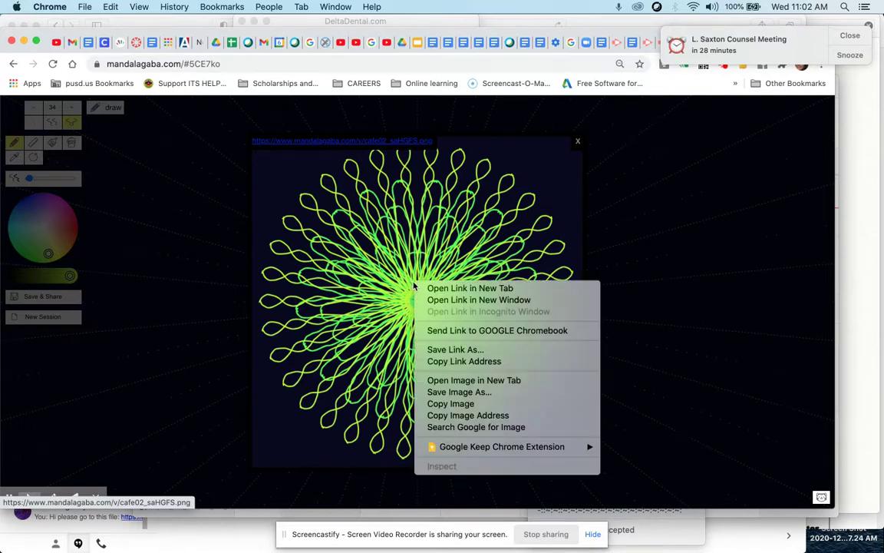
pyautogui.click(472, 405)
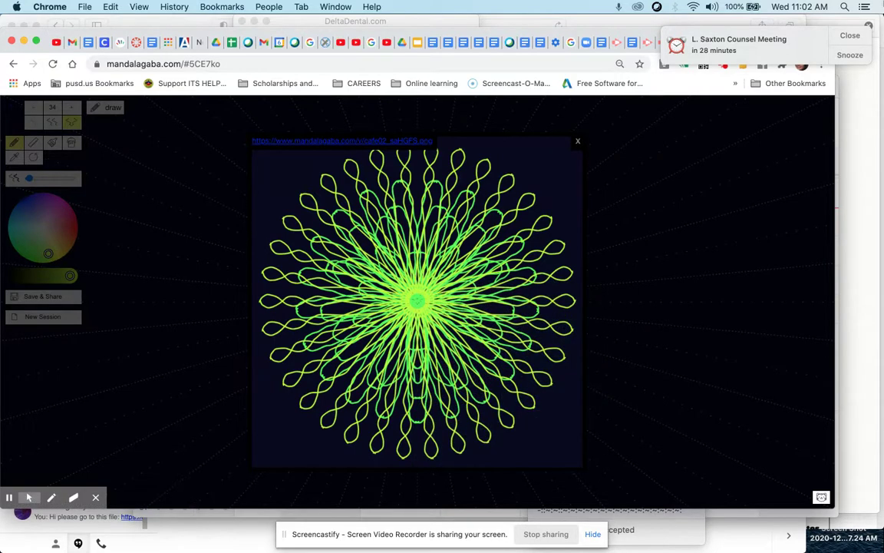
pyautogui.click(845, 36)
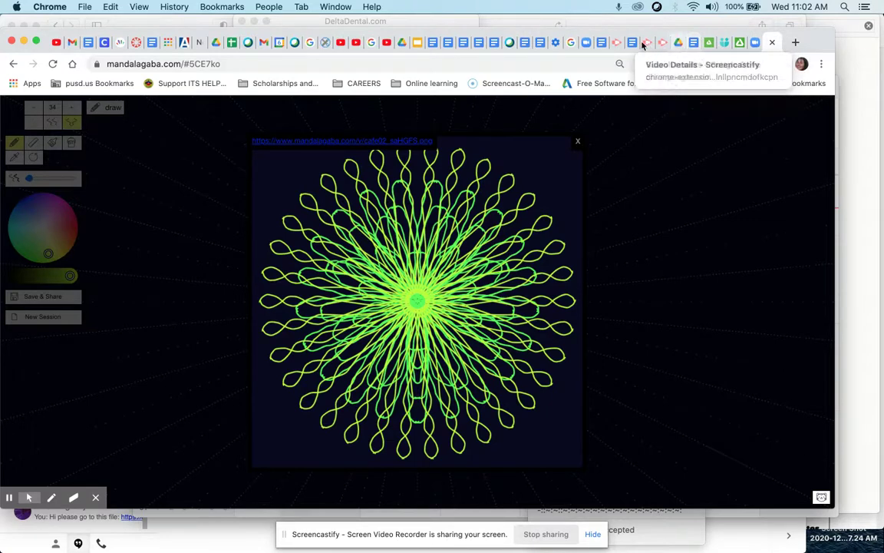
pyautogui.click(632, 43)
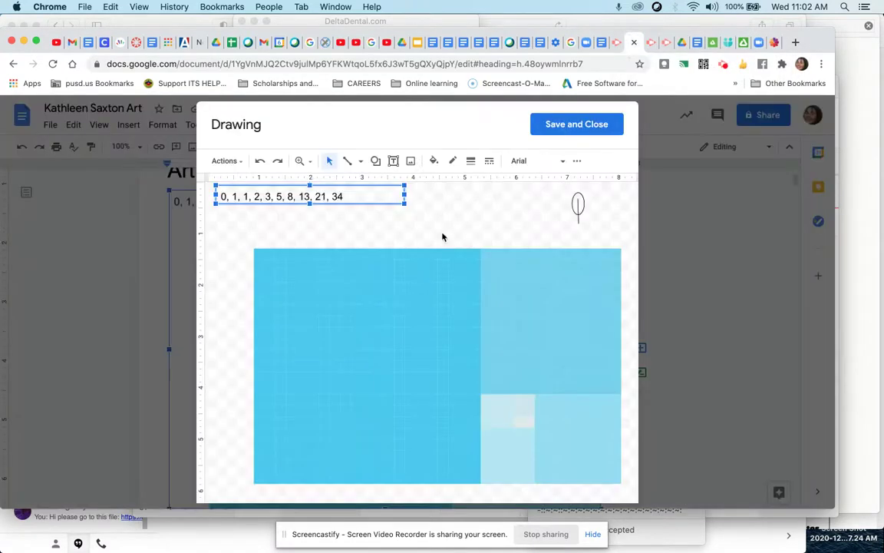
# Save and close the Fibonacci drawing, then place the caret beside it
pyautogui.click(588, 123)
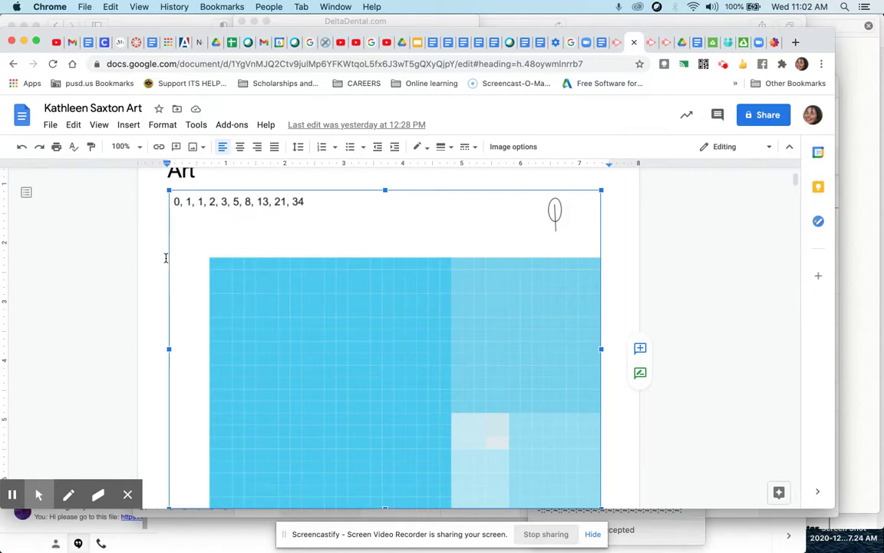
pyautogui.click(165, 258)
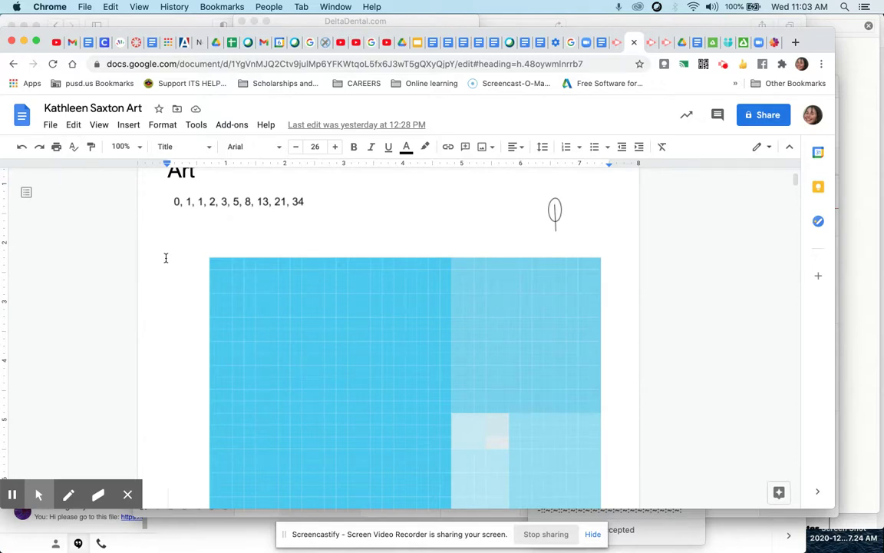
# Paste the green-yellow mandala image into the portfolio and select most of the caption line below it
pyautogui.press('super+z')
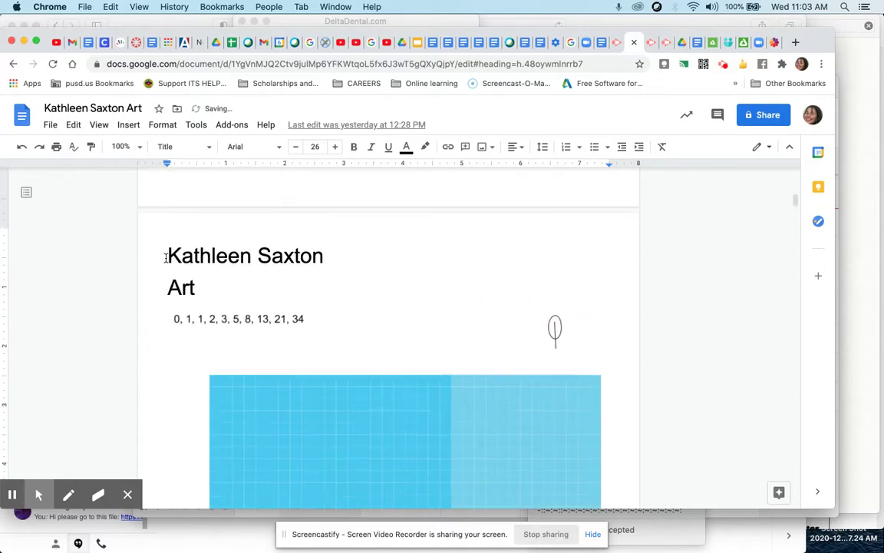
pyautogui.scroll(-10, 165, 258)
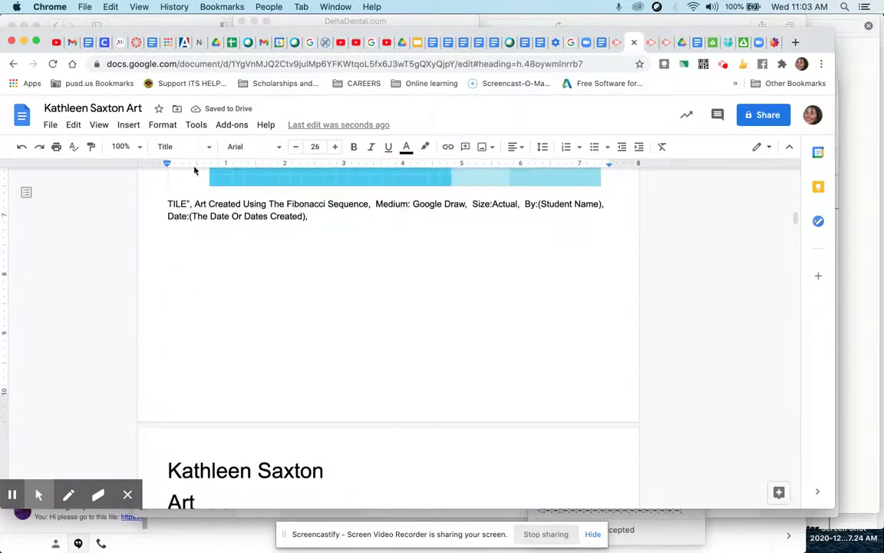
pyautogui.moveTo(309, 217); pyautogui.dragTo(166, 198)
# Check the pasted mandala's placement by selecting the image and then deselecting it
pyautogui.scroll(10, 167, 198)
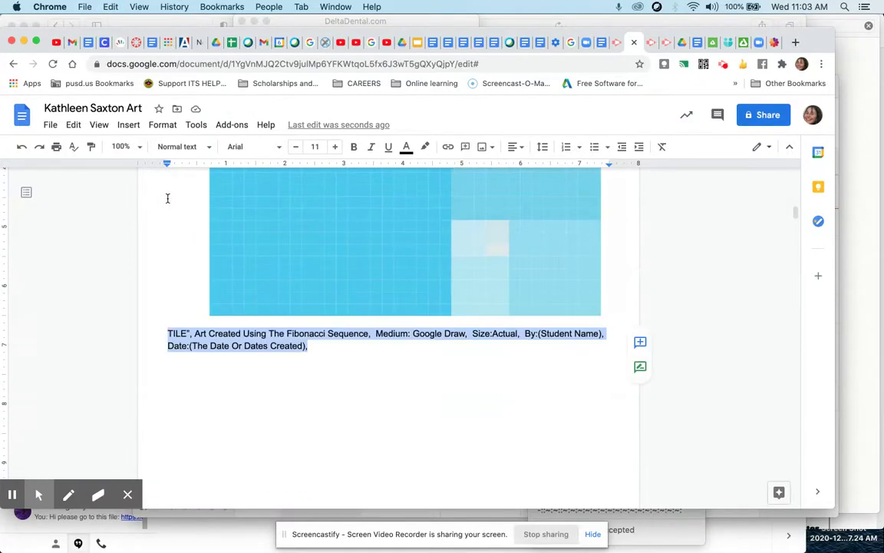
pyautogui.scroll(-1, 177, 253)
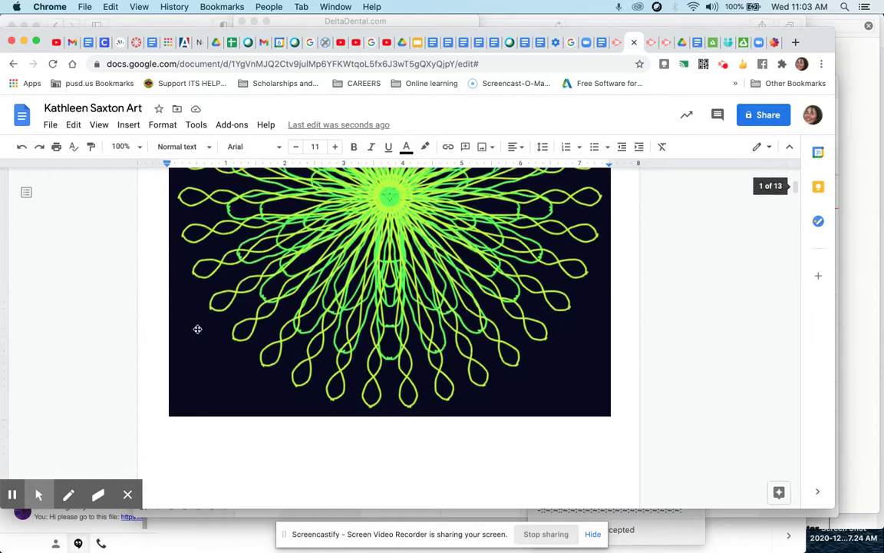
pyautogui.click(219, 401)
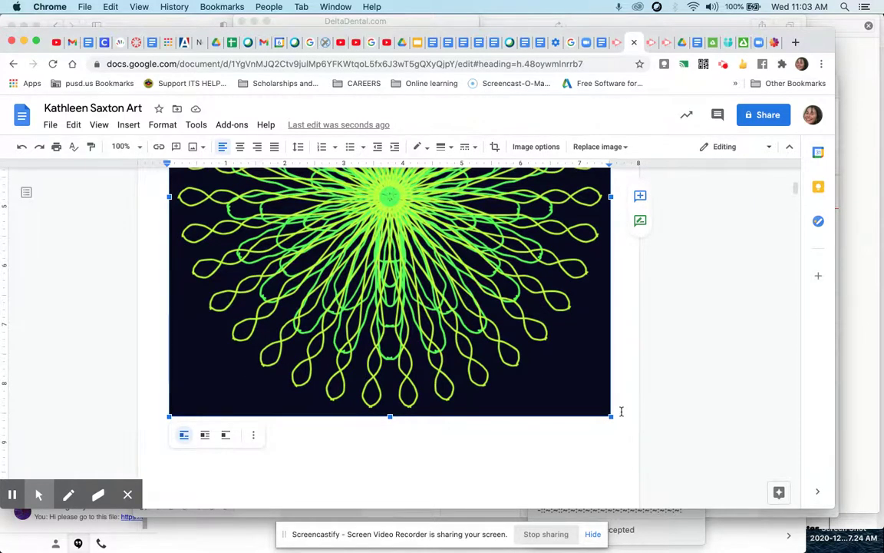
pyautogui.click(622, 412)
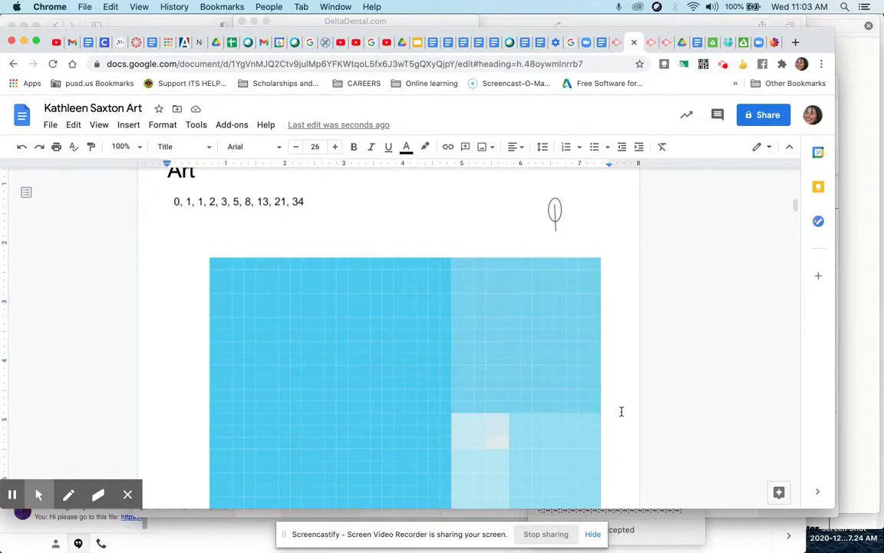
pyautogui.scroll(10, 622, 412)
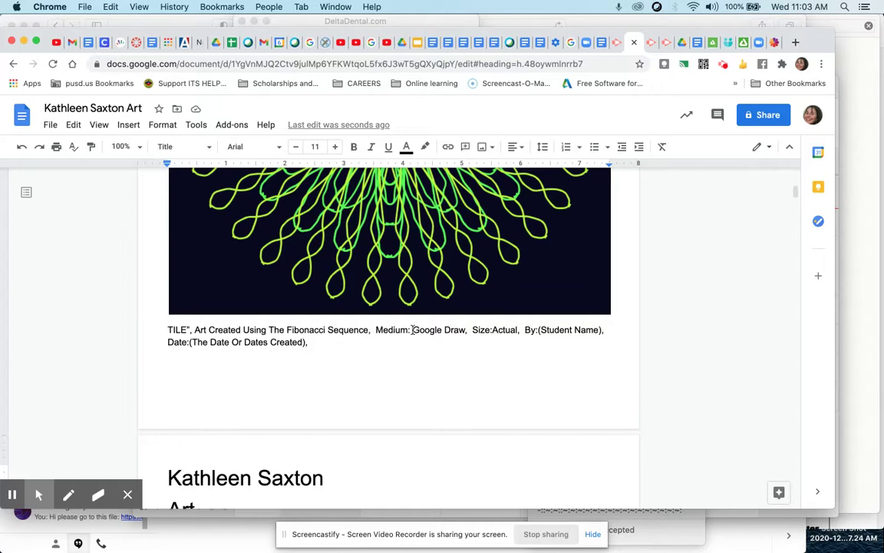
# Replace 'Google Draw' with 'Mandalagaba.com' in the caption, then select the (Student Name) placeholder
pyautogui.moveTo(413, 329); pyautogui.dragTo(466, 331)
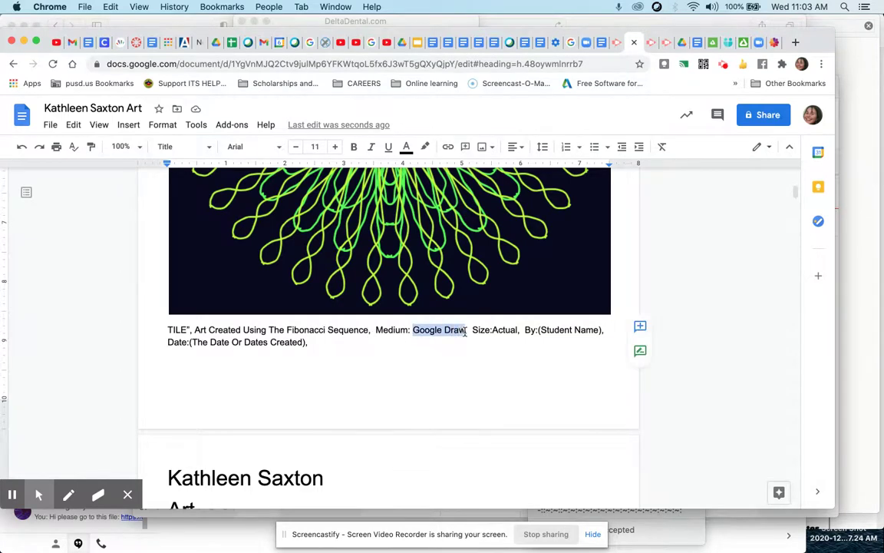
pyautogui.write('Manda')
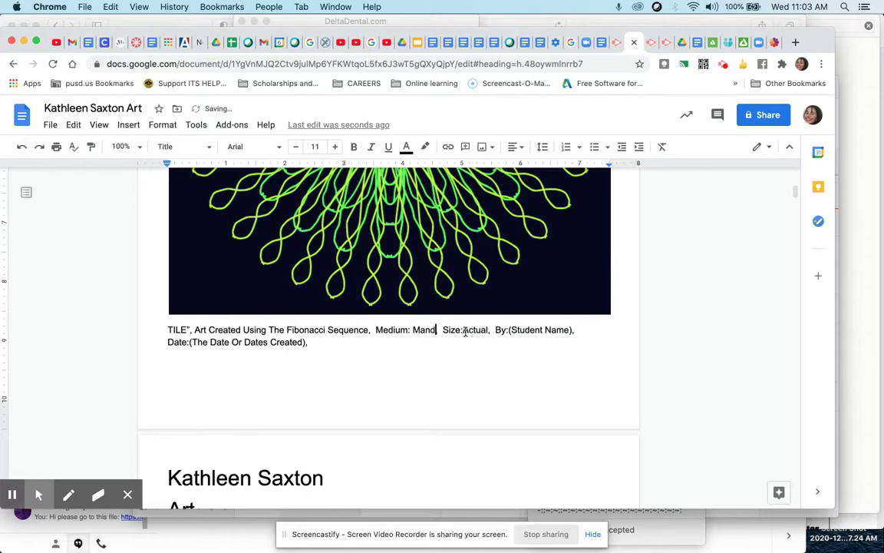
pyautogui.write('lagaba')
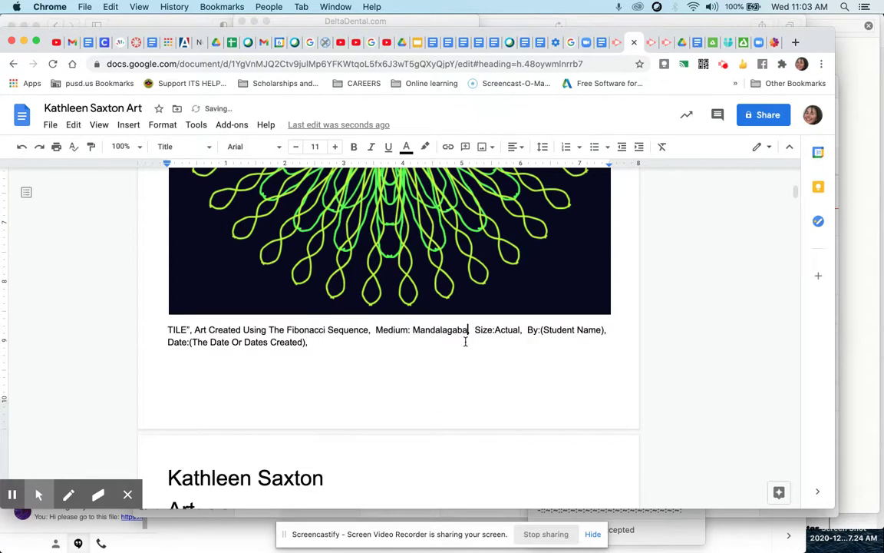
pyautogui.write('.com')
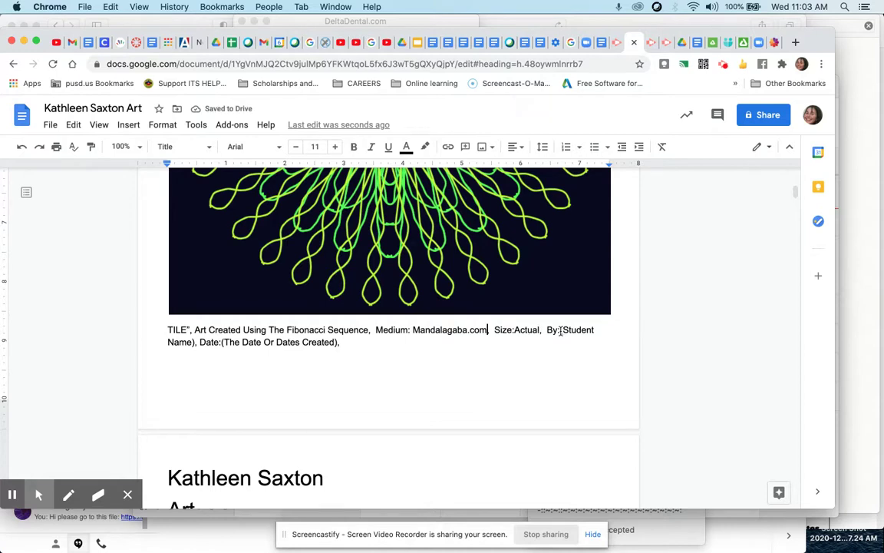
pyautogui.moveTo(560, 330); pyautogui.dragTo(595, 331)
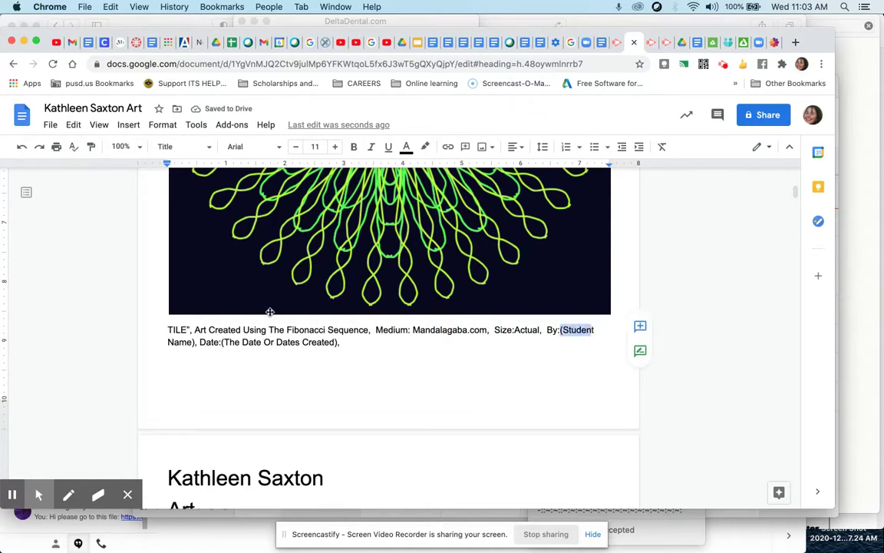